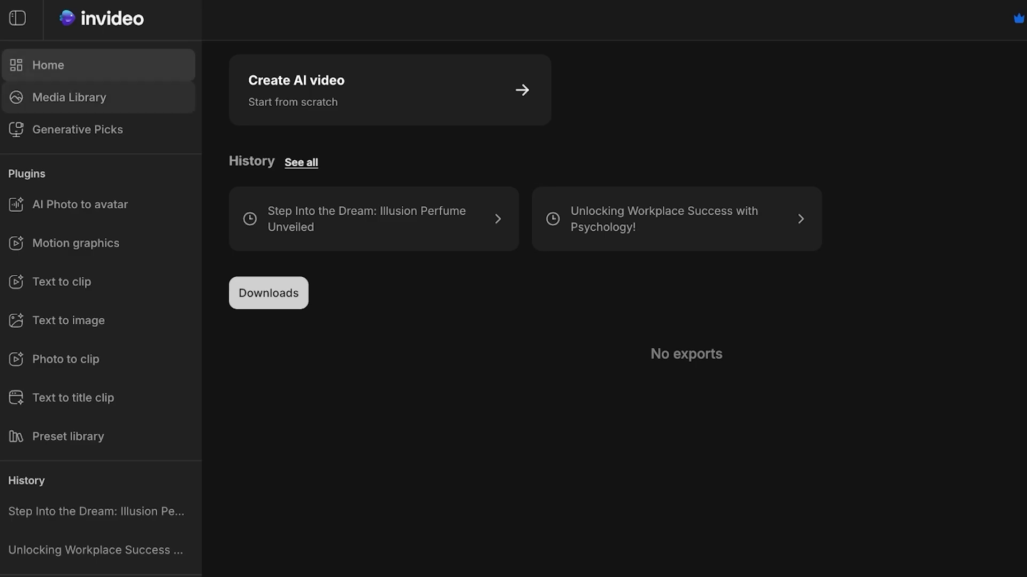
Browse Generative Picks and the Media Library albums, then reopen the Step Into the Dream project from History
left_click(78, 129)
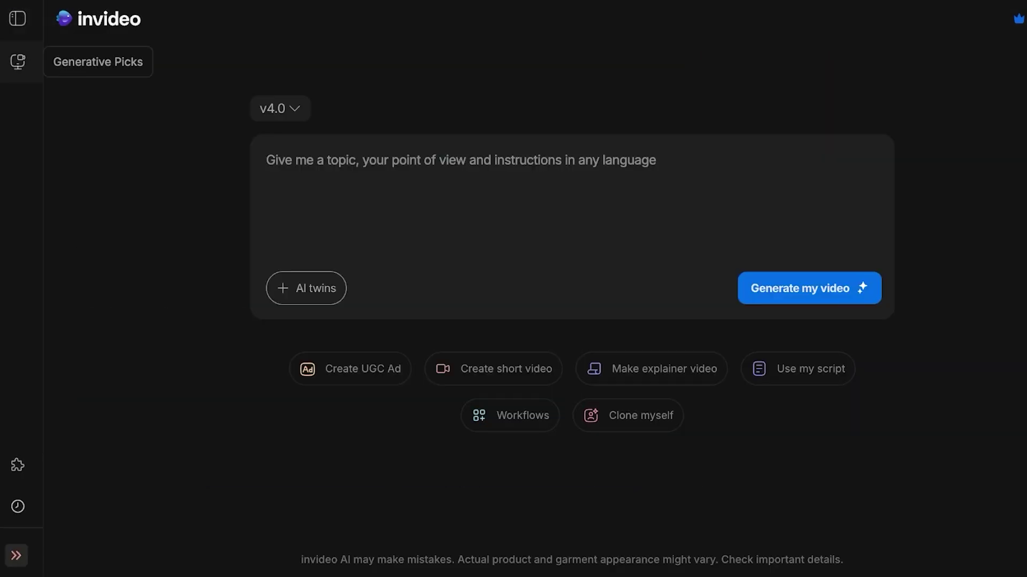
left_click(17, 18)
left_click(69, 96)
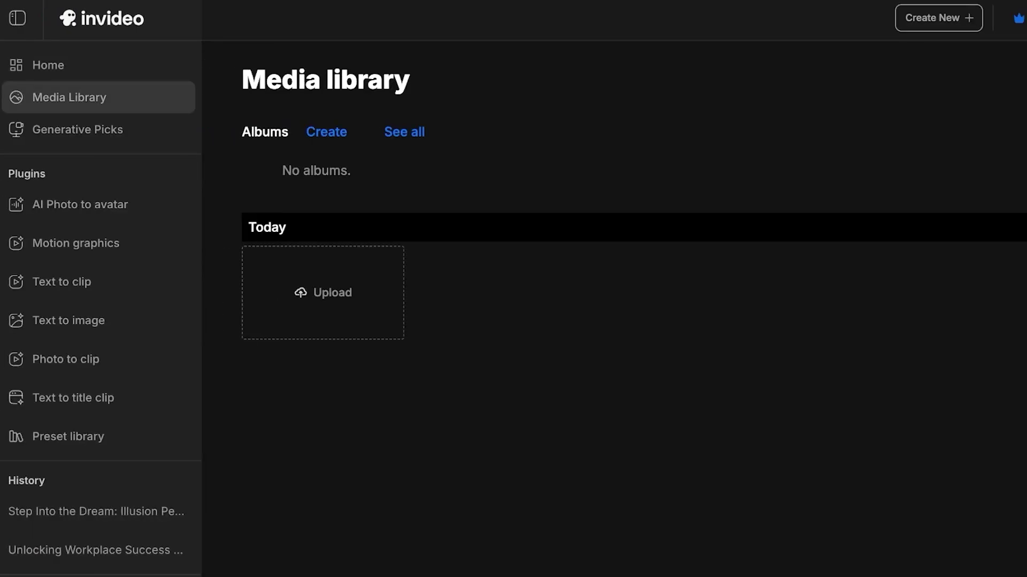
left_click(404, 133)
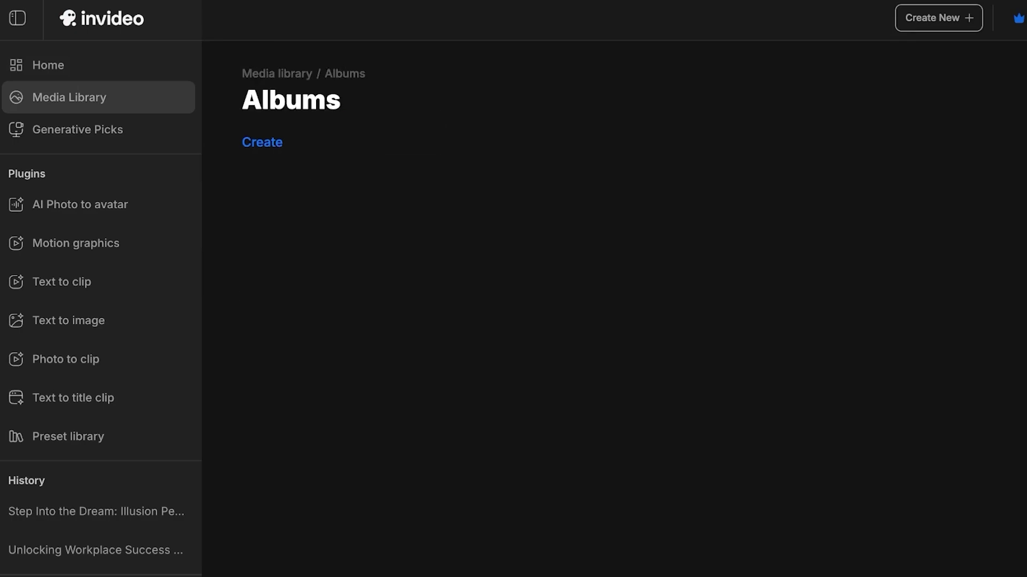
scroll(96, 358, "down", 1)
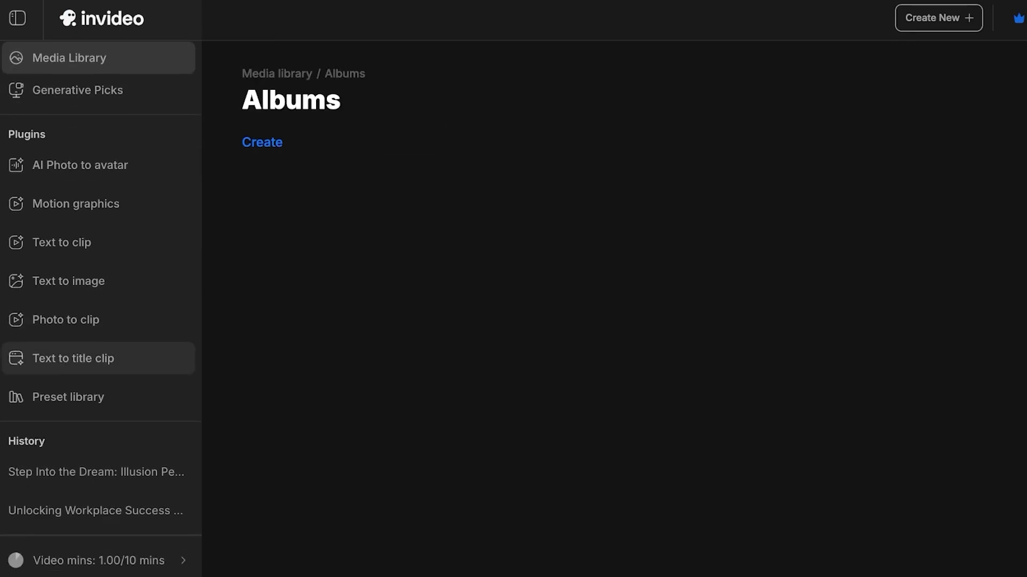
left_click(80, 471)
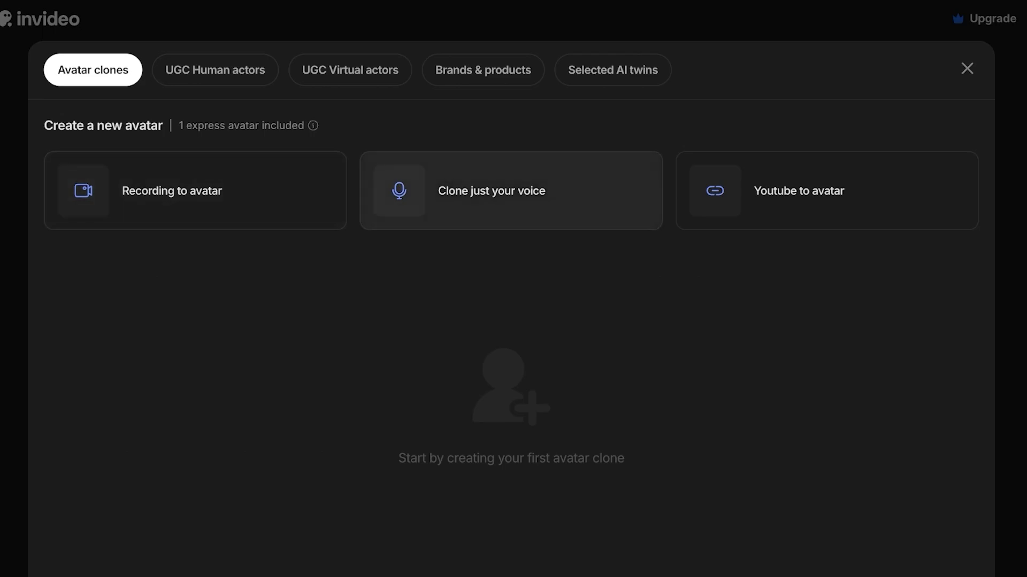
Browse the UGC, Brands & products and Selected AI twins tabs, then start a voice-only clone
left_click(215, 70)
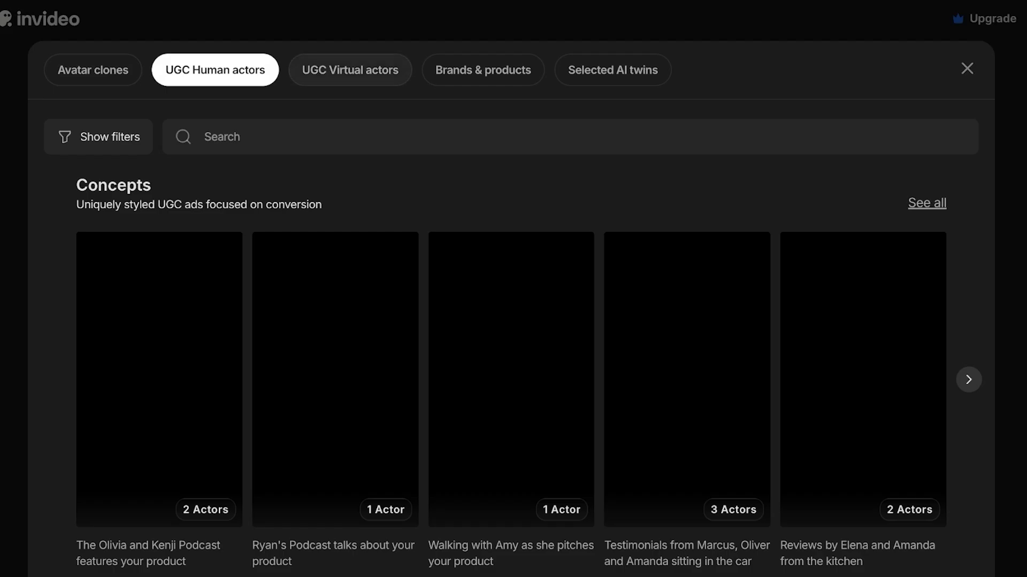
left_click(351, 70)
left_click(483, 70)
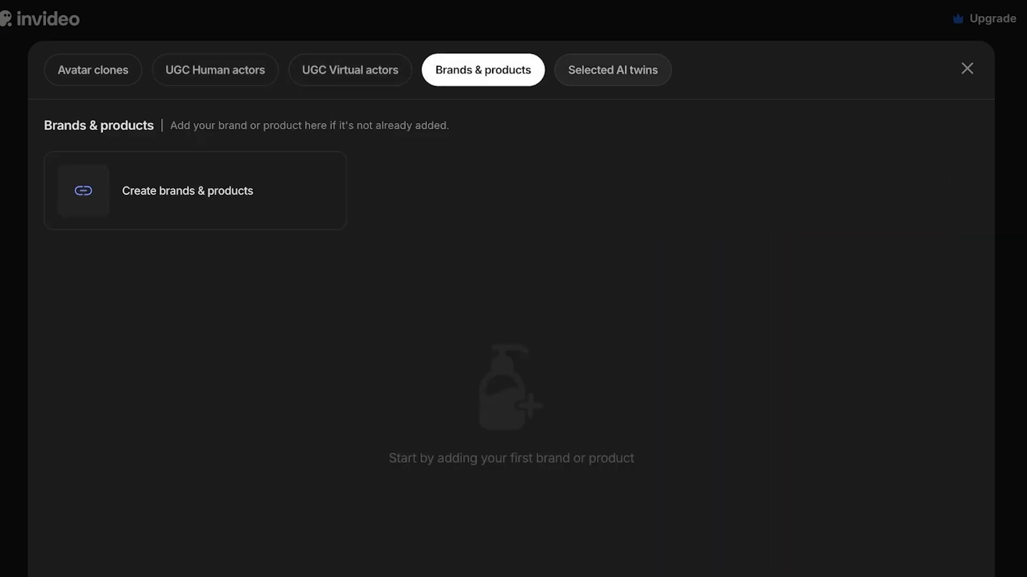
left_click(612, 70)
scroll(513, 337, "down", 1)
scroll(513, 337, "up", 1)
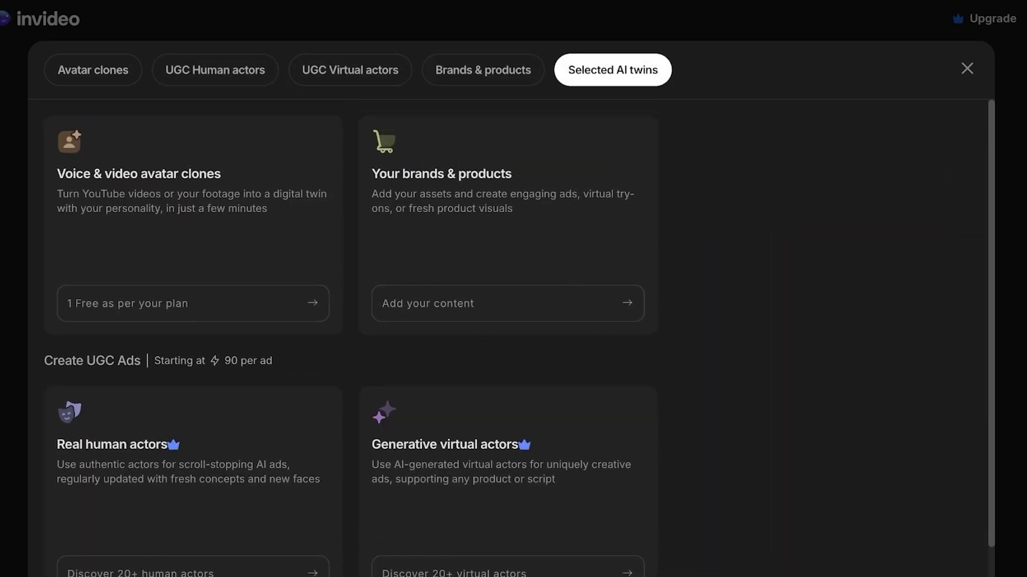
left_click(93, 70)
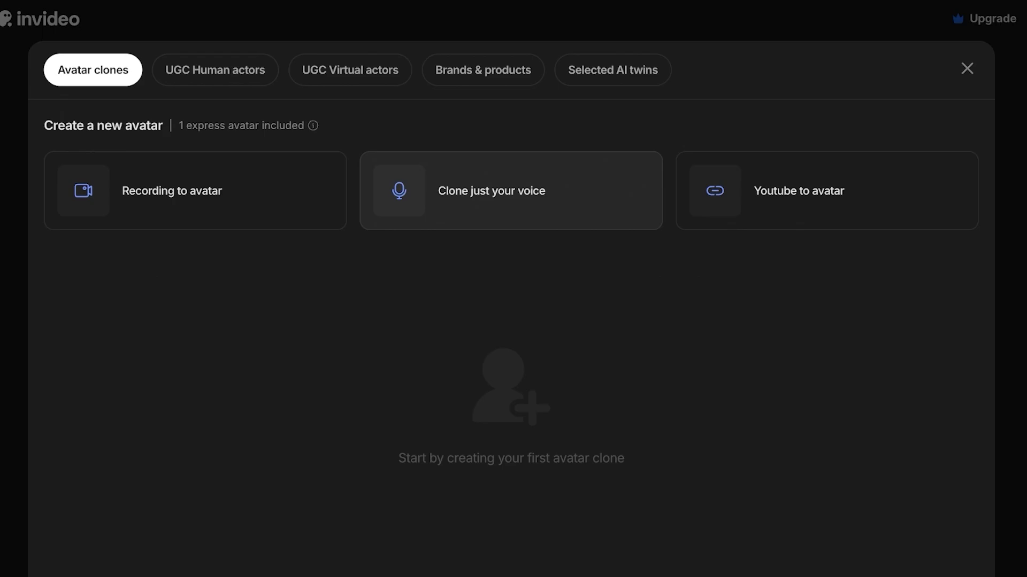
left_click(492, 191)
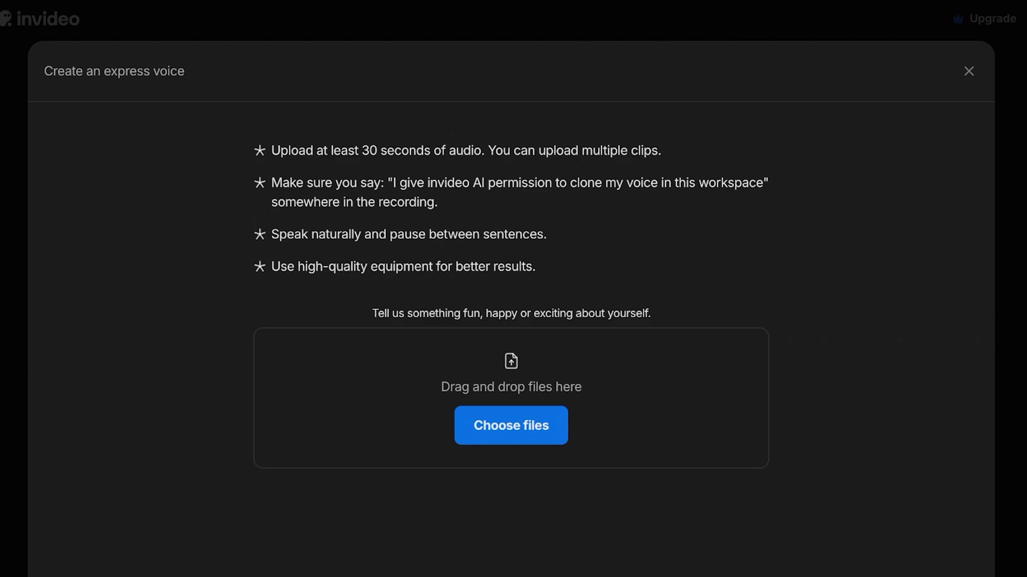
Highlight the recording tip about using high-quality equipment
left_click_drag(272, 266, 436, 266)
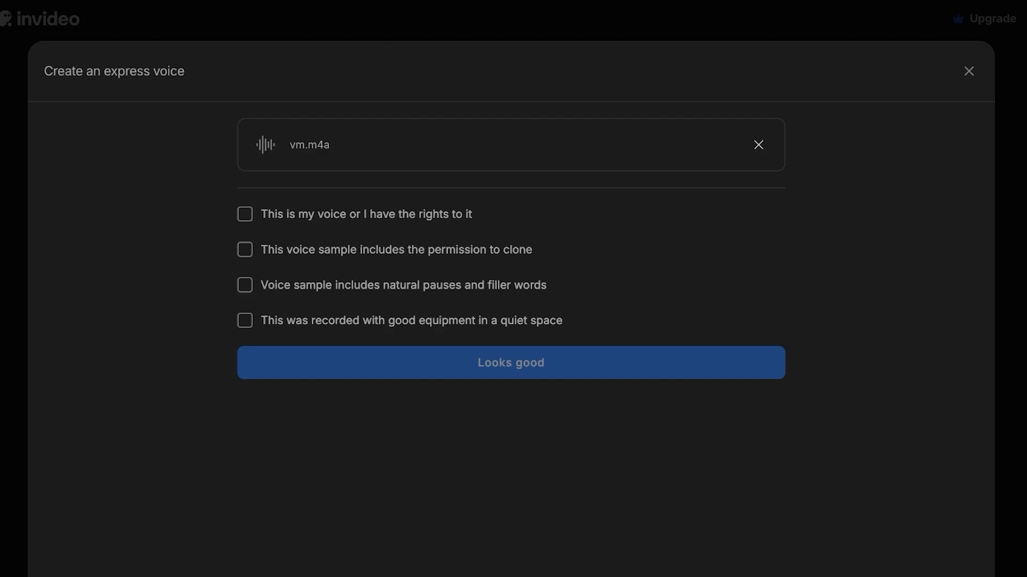
Tick all four voice-sample confirmations (ownership, permission, natural pauses, good equipment) and submit for cloning
left_click(245, 214)
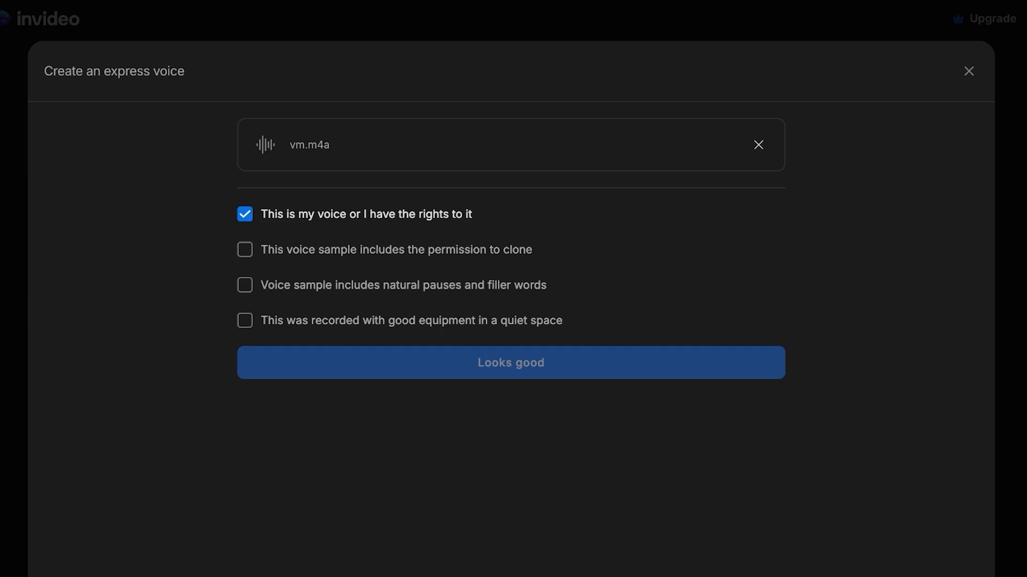
left_click(245, 250)
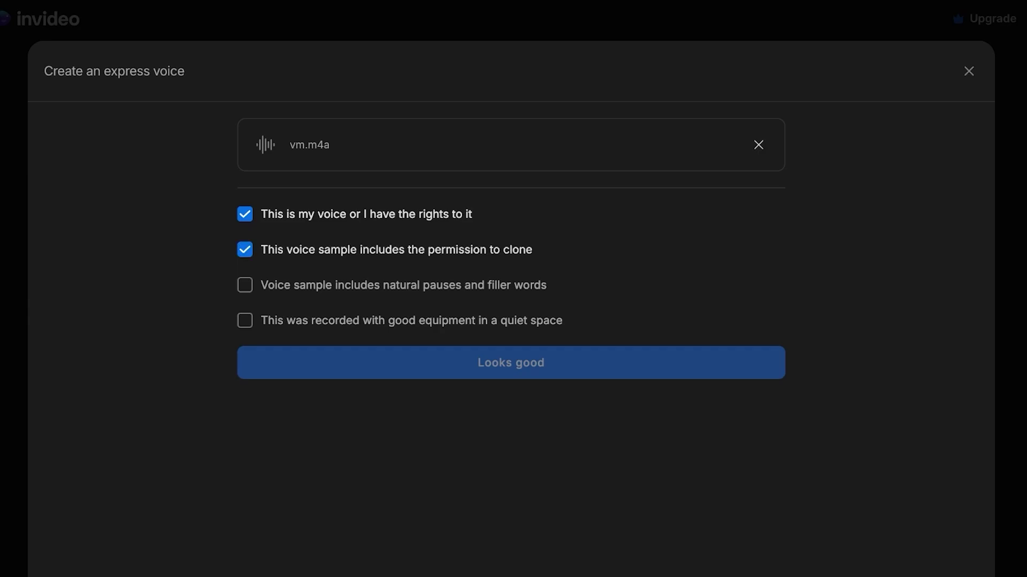
left_click(245, 285)
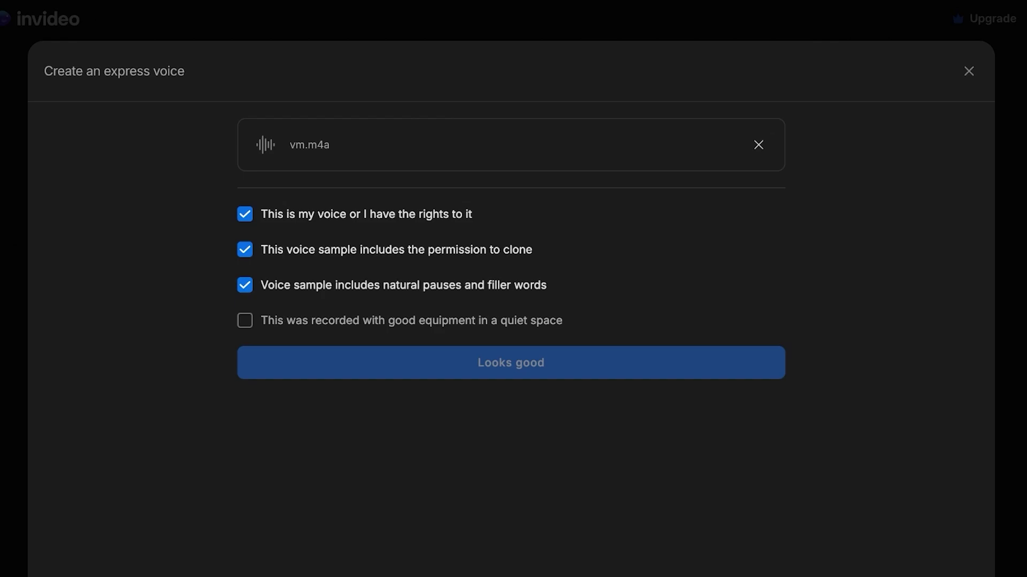
left_click(245, 320)
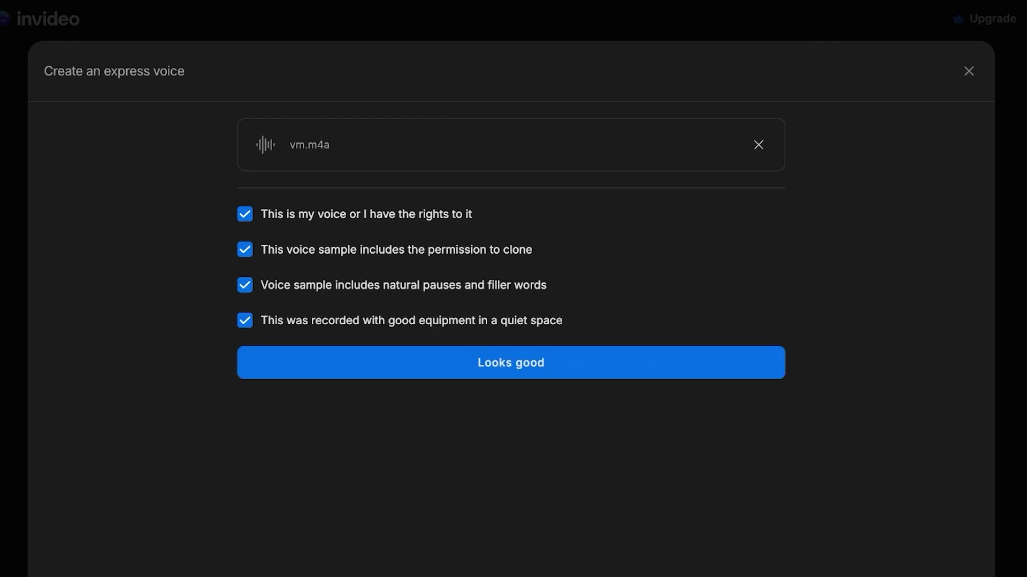
left_click(510, 362)
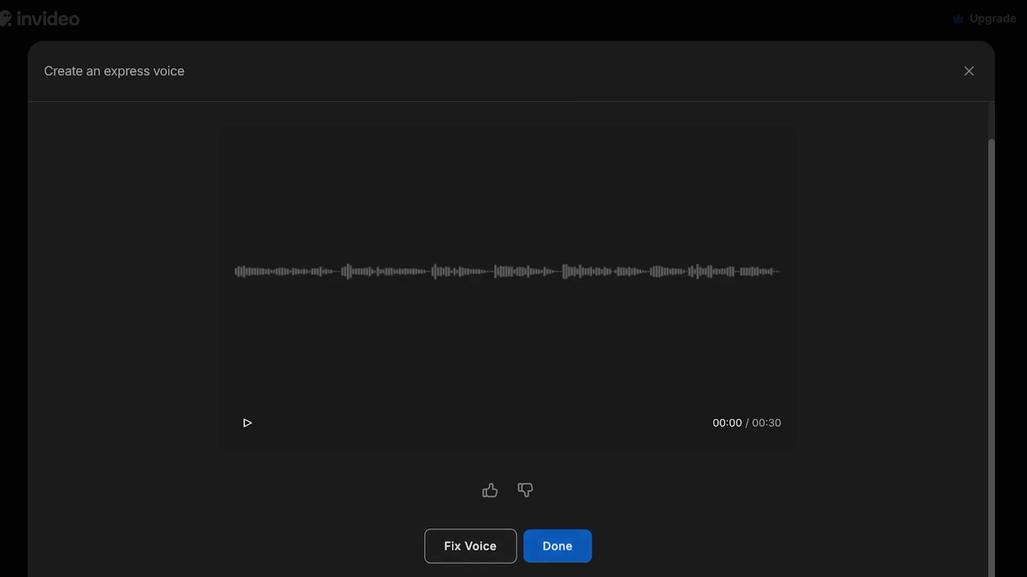
Save the finished Midge clone so it is selected under voice-only clones
left_click(557, 546)
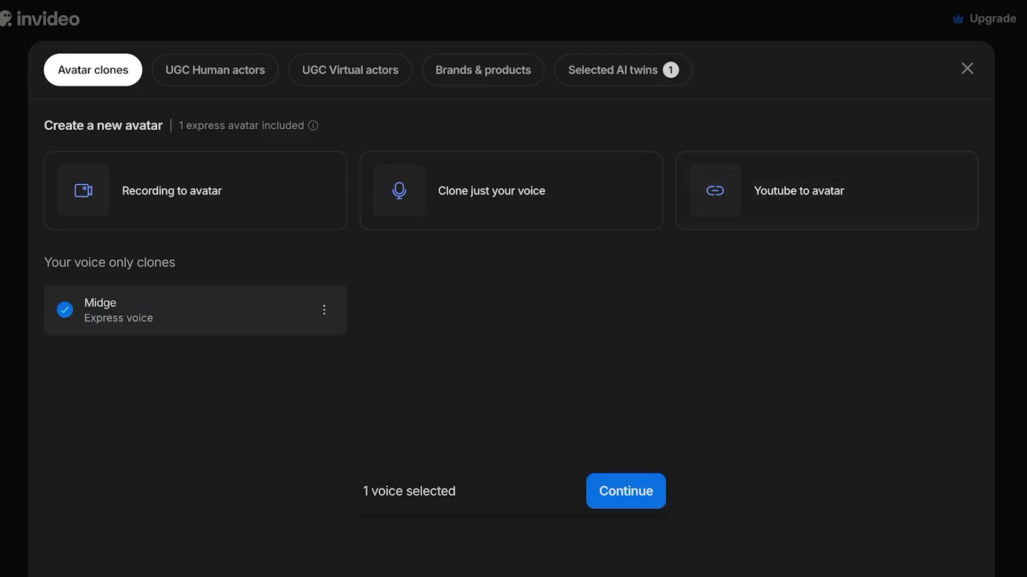
Continue with Midge and enter the prompt 'a short video on the history of agriculture.'
left_click(625, 491)
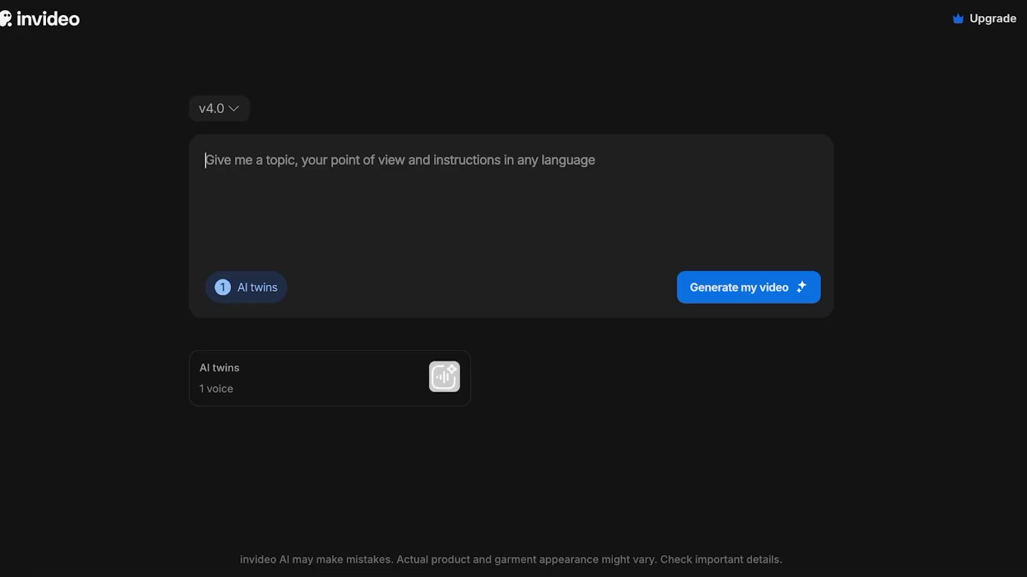
type("a short video on the basics")
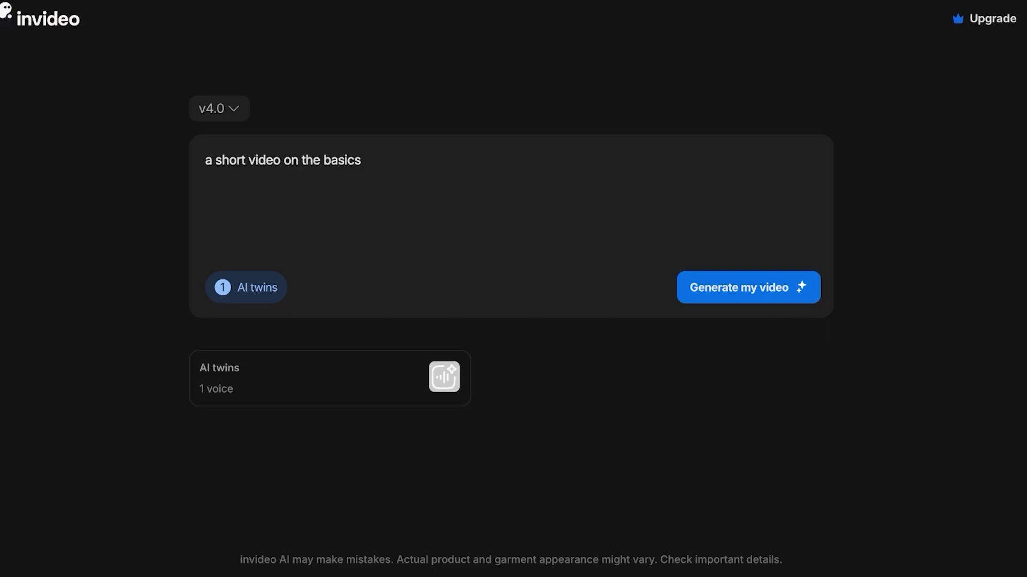
key("BackSpace")
key("BackSpace")
key("BackSpace")
key("BackSpace")
key("BackSpace")
key("BackSpace")
type("history of britain")
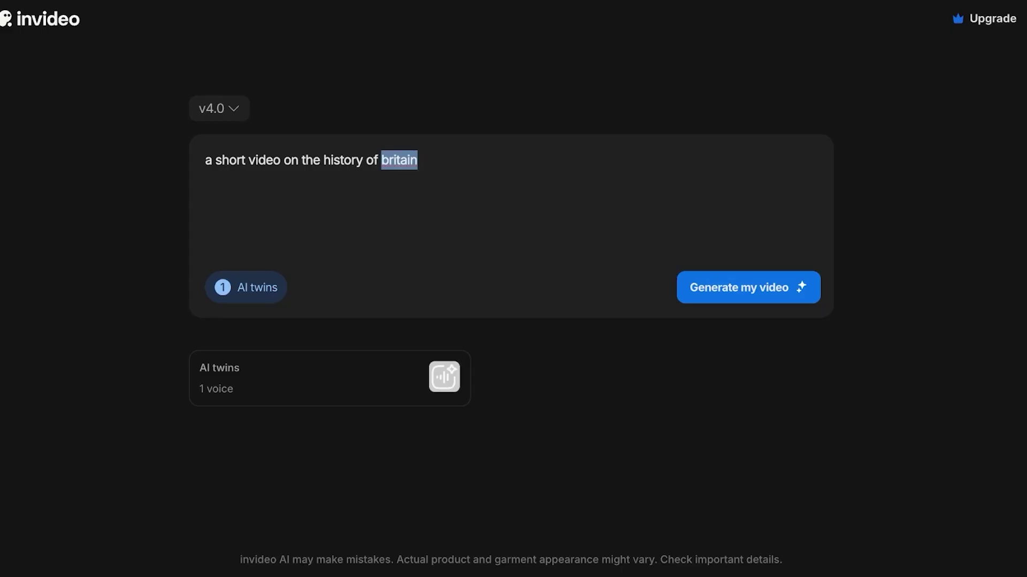
key("ctrl+a")
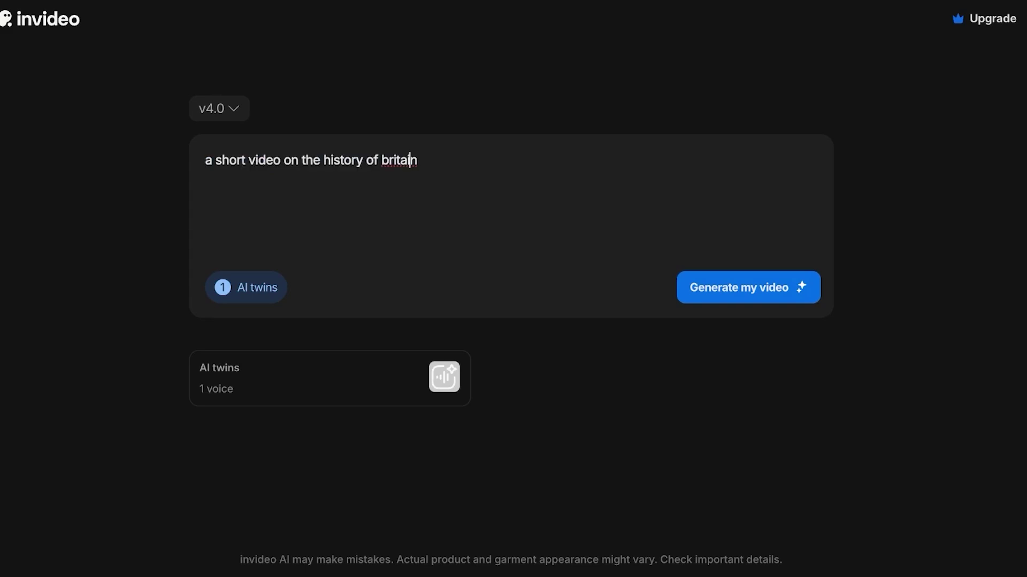
type("a short video on the history of agriculture")
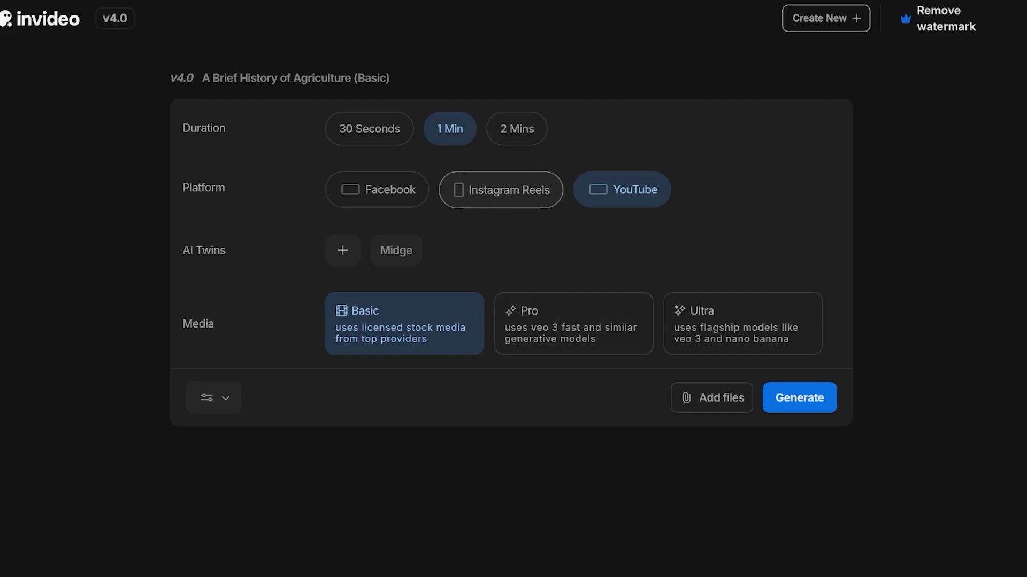
Set the duration to 30 seconds, toggle More Options on and off, and generate the video
left_click(369, 129)
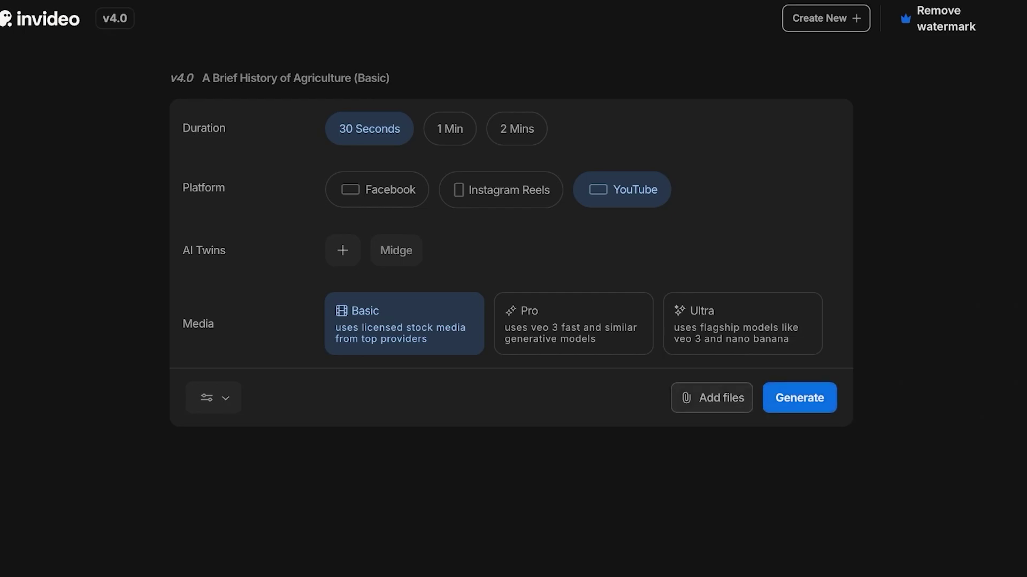
left_click(213, 398)
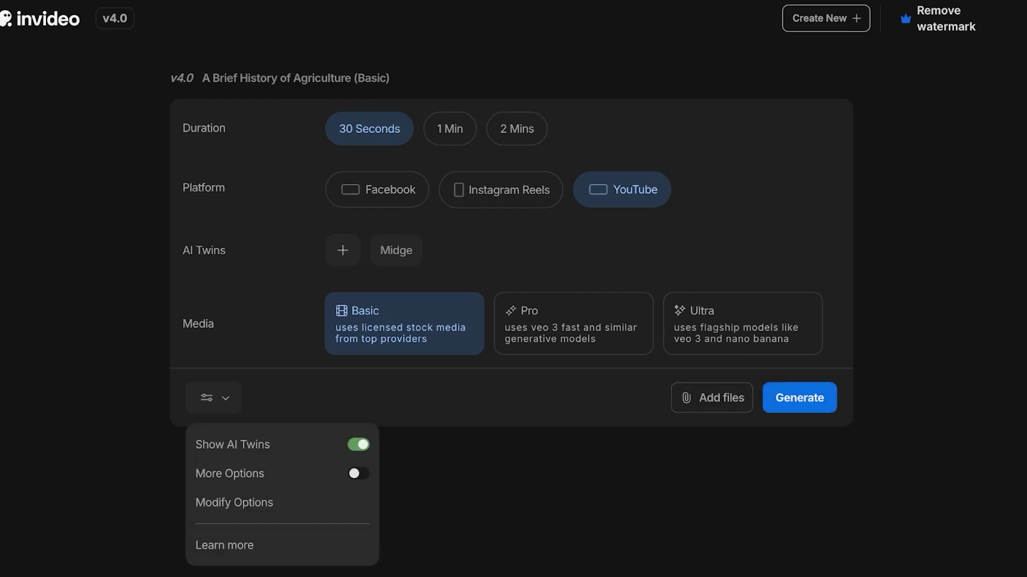
left_click(358, 474)
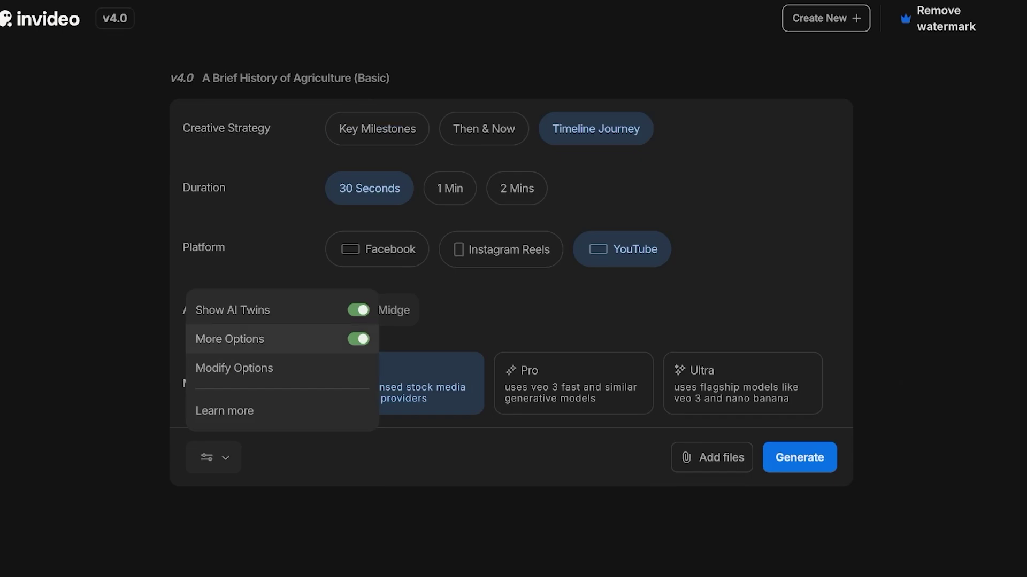
left_click(358, 339)
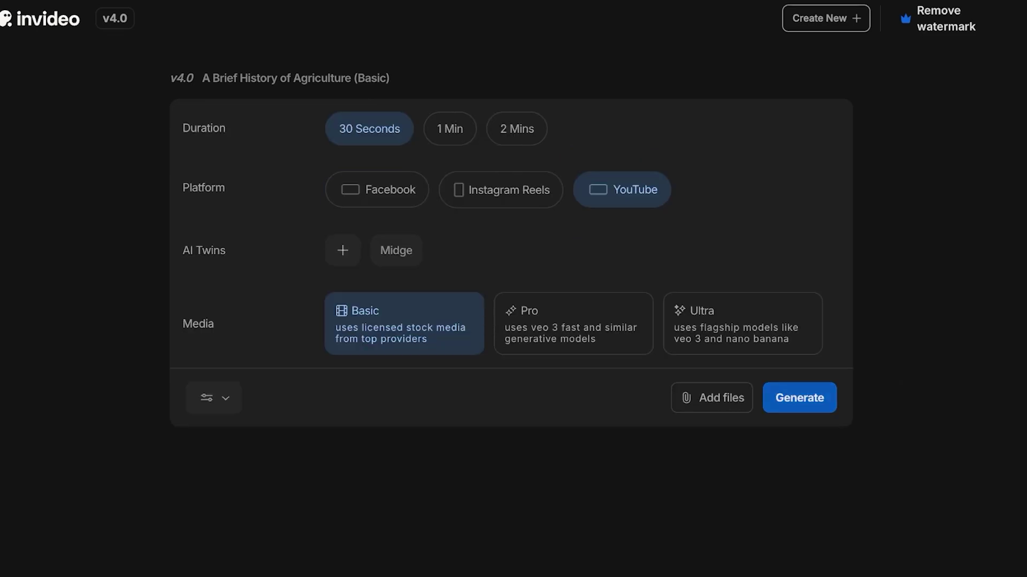
left_click(800, 398)
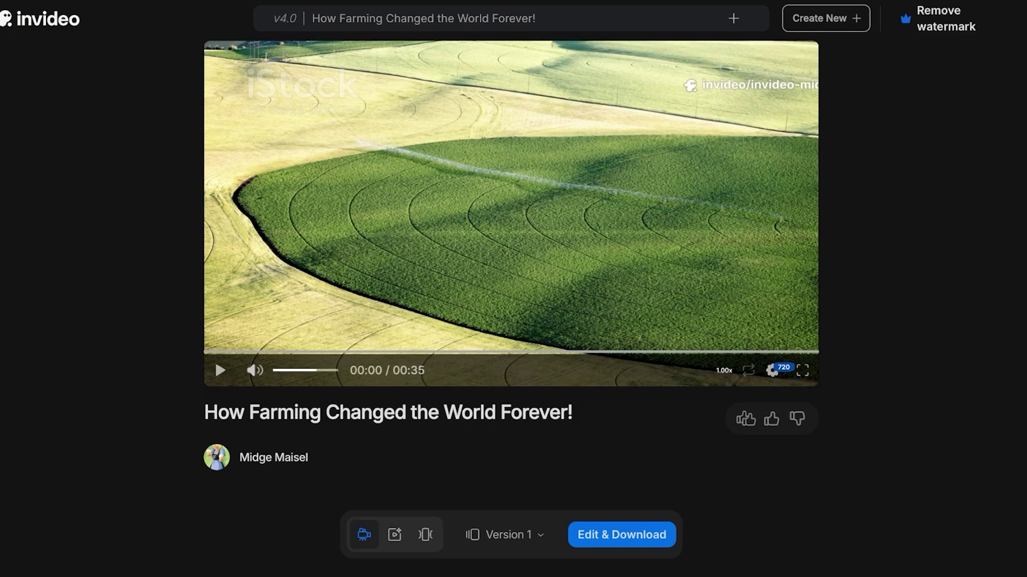
Raise the player volume for the finished 'How Farming Changed the World Forever!' video
left_click_drag(316, 370, 334, 370)
Play the 35-second farming video through to 00:35
key("space")
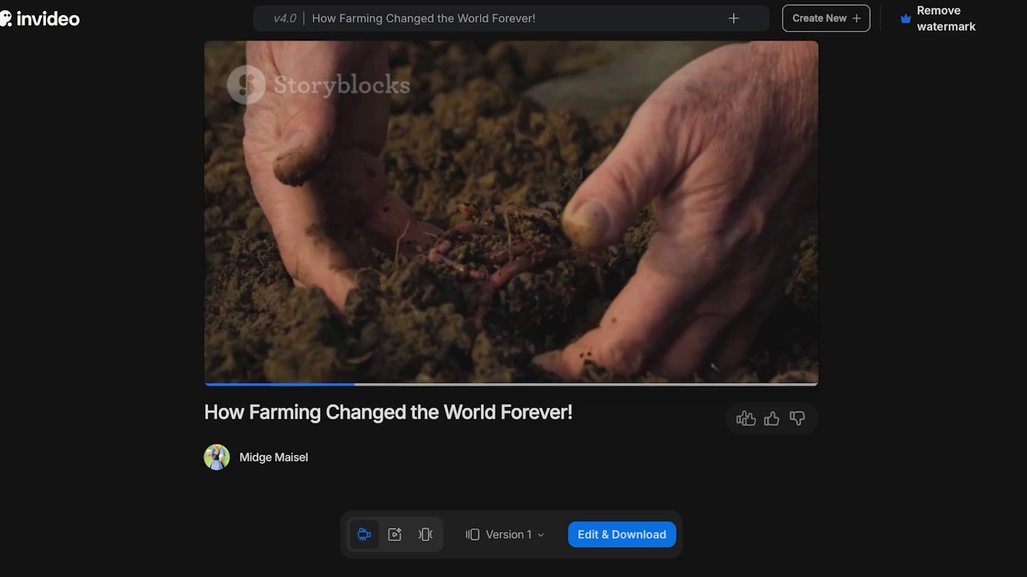